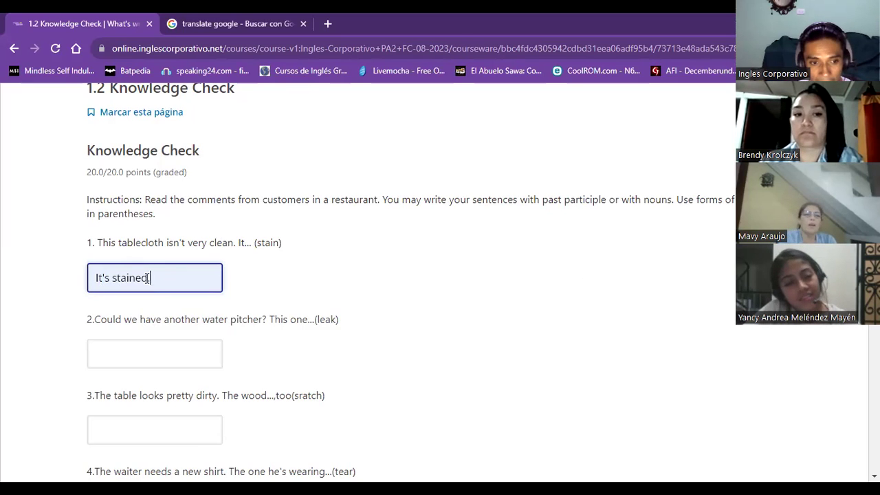
Step: Fill in "t's stained." as the answer to question 1 and "is leaking." as the answer to question 2
{"action": "type", "text": "."}
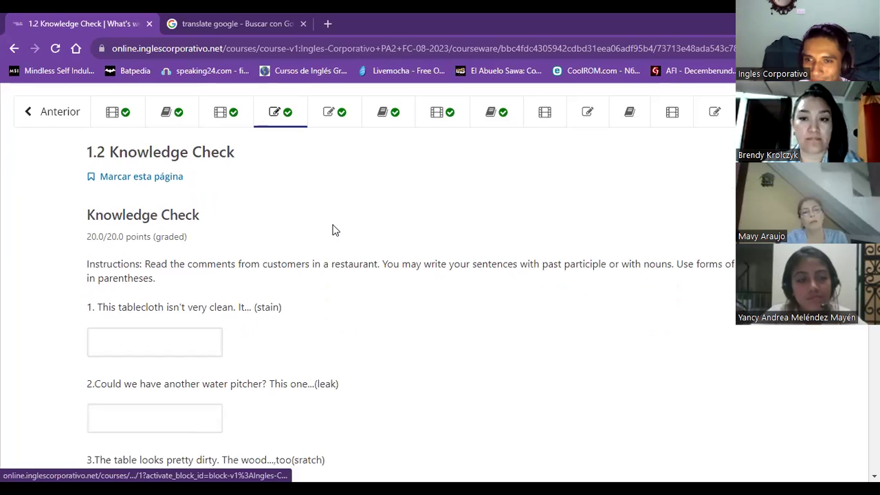
{"action": "scroll", "coordinate": [520, 331], "scroll_direction": "down", "scroll_amount": 1}
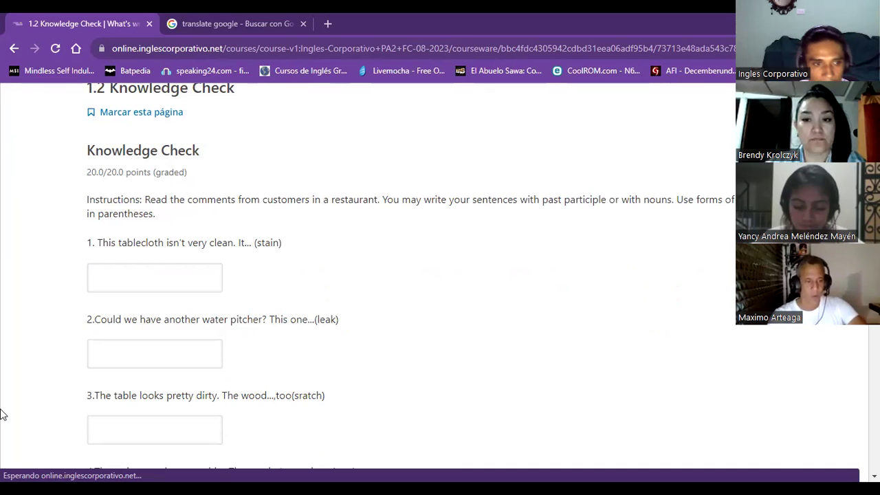
{"action": "left_click", "coordinate": [170, 282]}
{"action": "left_click", "coordinate": [163, 336]}
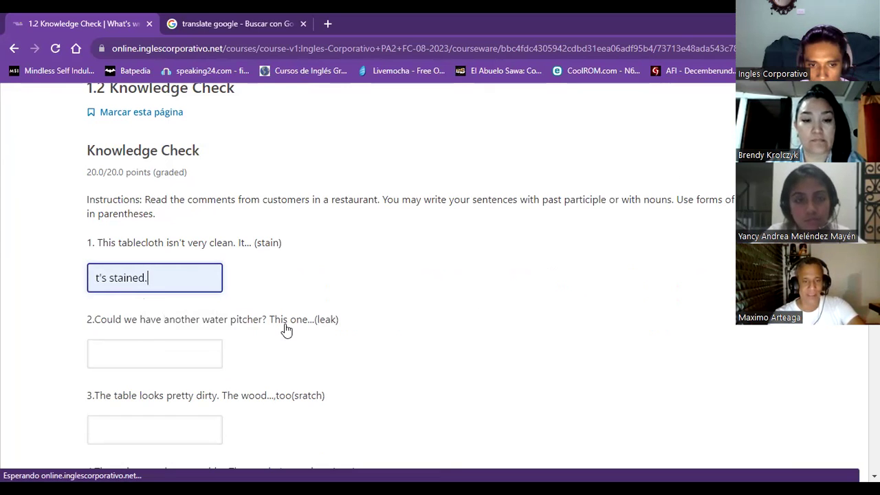
{"action": "left_click", "coordinate": [183, 352]}
{"action": "left_click", "coordinate": [168, 388]}
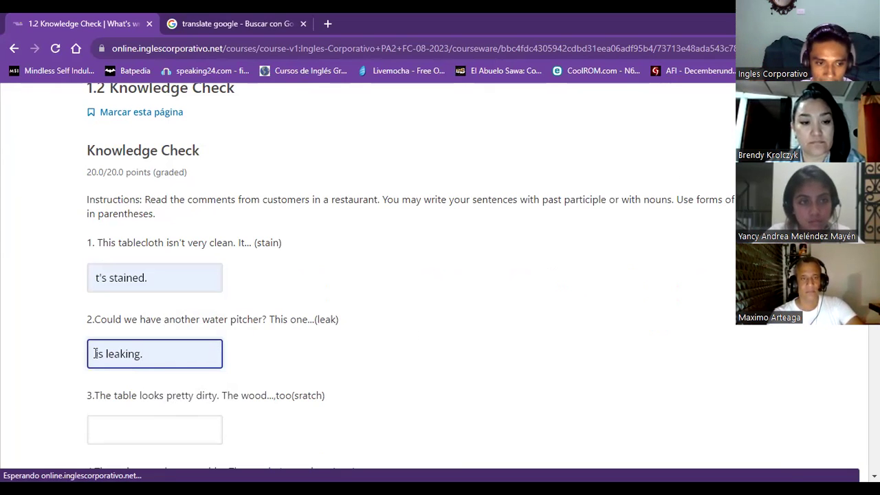
{"action": "left_click_drag", "start_coordinate": [103, 354], "coordinate": [148, 355]}
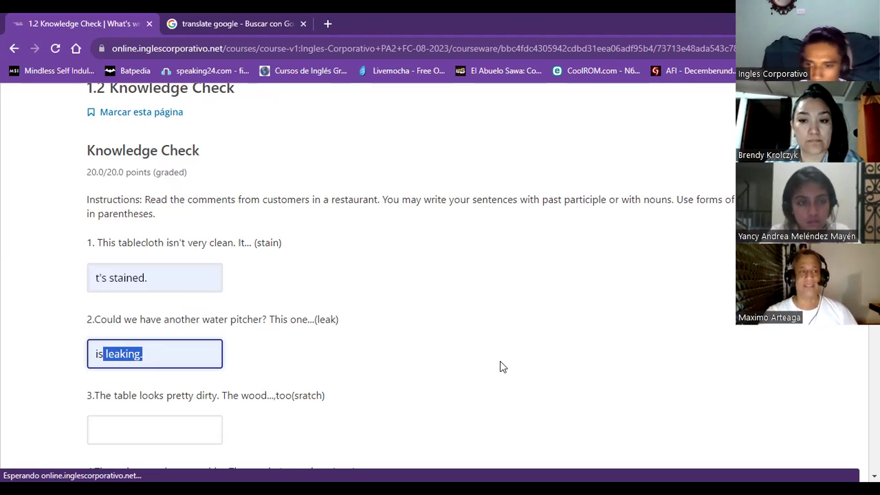
{"action": "left_click", "coordinate": [432, 360]}
{"action": "scroll", "coordinate": [397, 334], "scroll_direction": "down", "scroll_amount": 2}
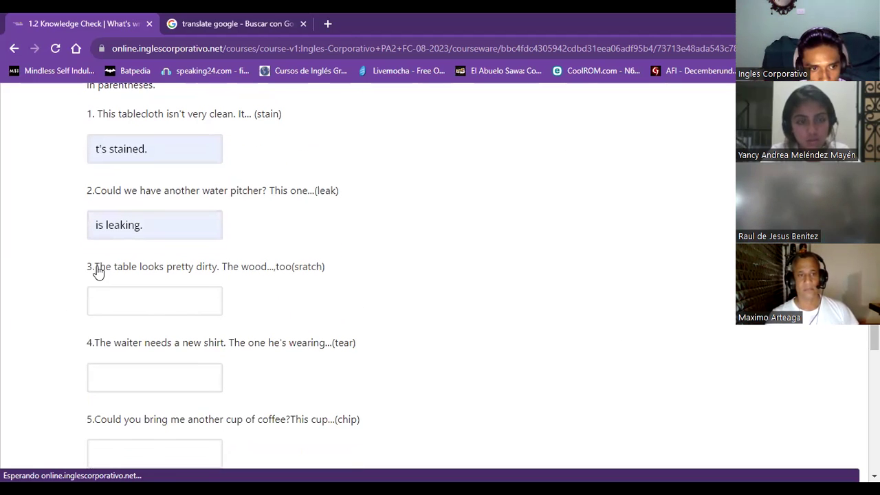
Step: Answer question 3 about the wooden table with "is scratched."
{"action": "left_click_drag", "start_coordinate": [96, 271], "coordinate": [348, 273]}
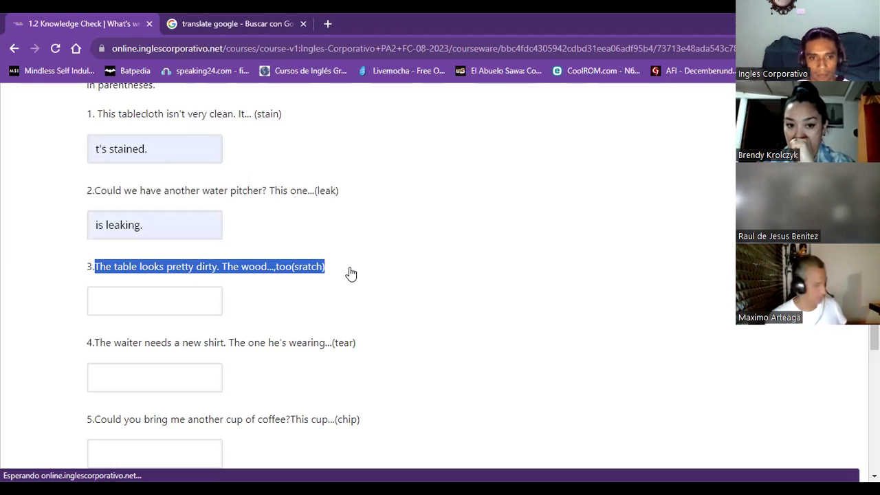
{"action": "left_click", "coordinate": [140, 294]}
{"action": "left_click", "coordinate": [205, 336]}
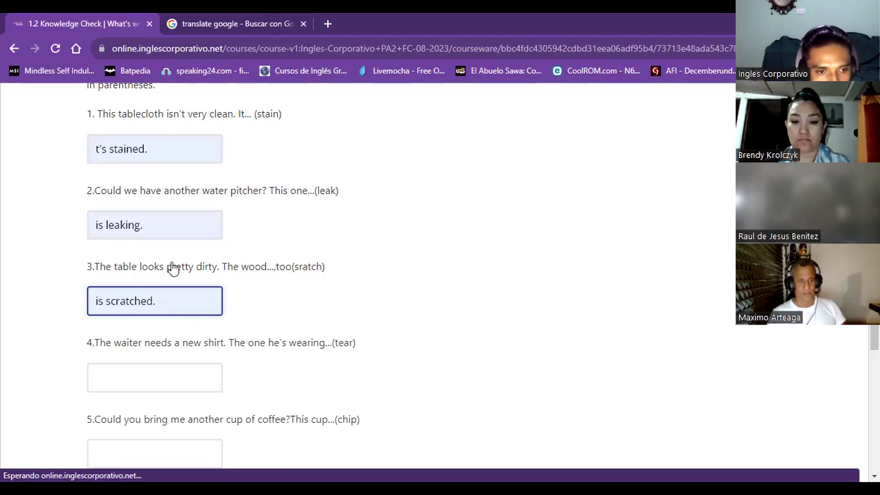
Step: Highlight the parts of question 3's sentence, such as "The table looks" and "pretty dirty", to examine how it is built
{"action": "left_click_drag", "start_coordinate": [219, 273], "coordinate": [96, 274]}
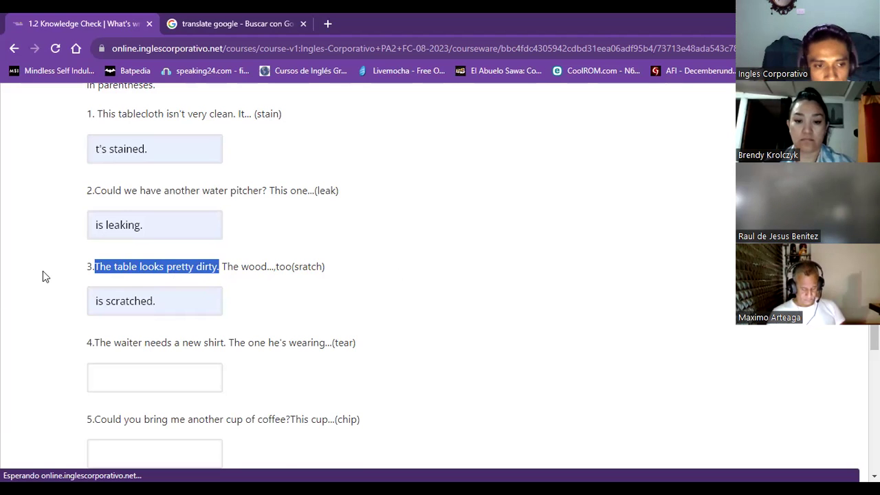
{"action": "left_click", "coordinate": [67, 268]}
{"action": "left_click_drag", "start_coordinate": [96, 267], "coordinate": [138, 277]}
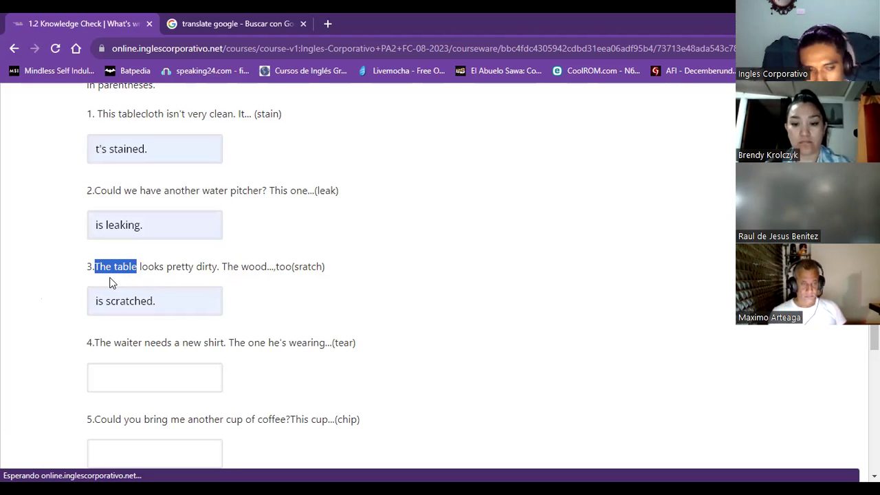
{"action": "left_click", "coordinate": [142, 273]}
{"action": "double_click", "coordinate": [144, 270]}
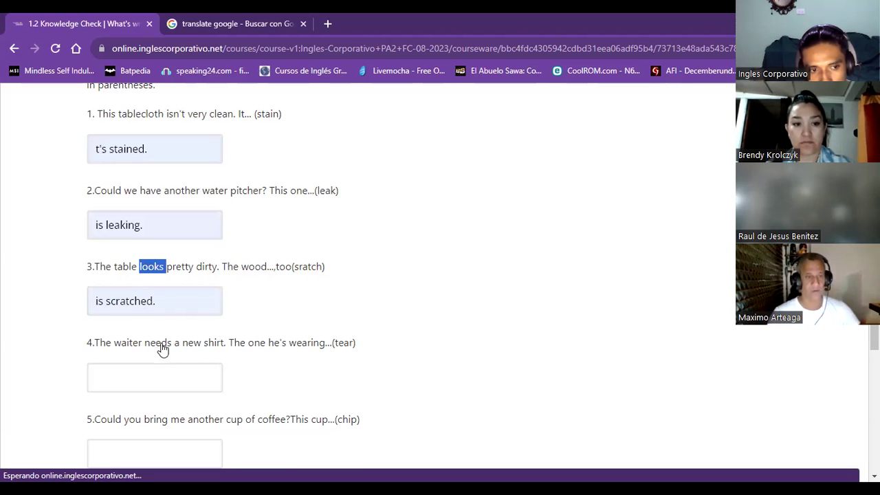
{"action": "left_click", "coordinate": [171, 273]}
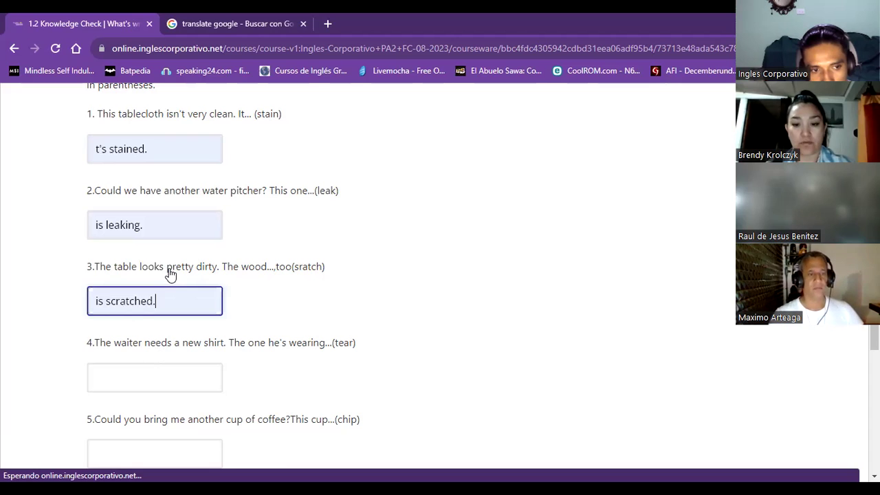
{"action": "left_click_drag", "start_coordinate": [170, 273], "coordinate": [221, 273]}
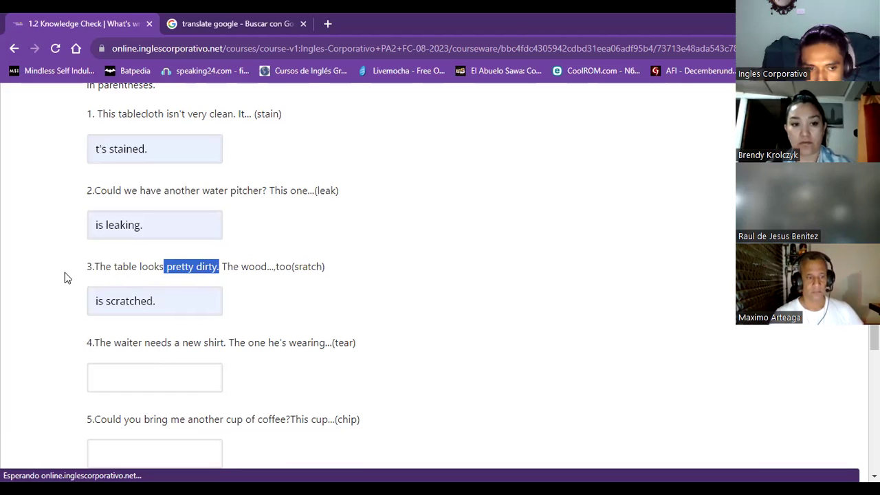
{"action": "left_click", "coordinate": [97, 276]}
{"action": "left_click_drag", "start_coordinate": [96, 274], "coordinate": [147, 275]}
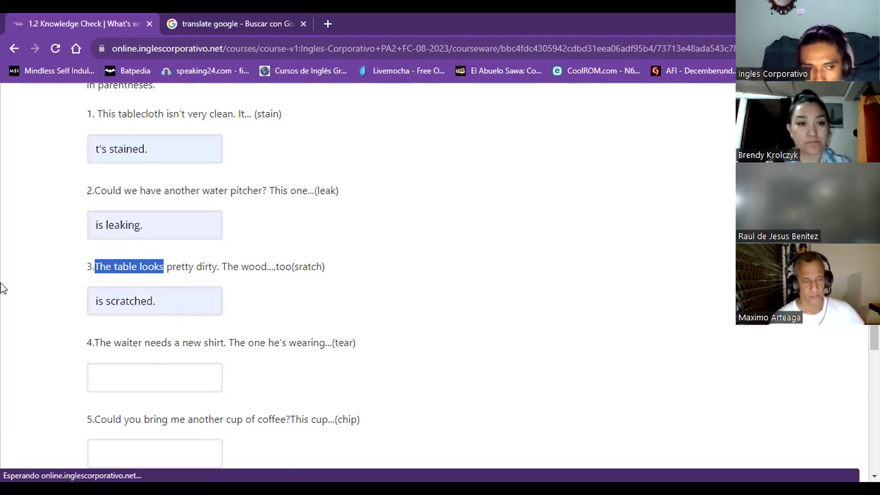
{"action": "left_click", "coordinate": [177, 267]}
{"action": "left_click", "coordinate": [167, 278]}
{"action": "left_click", "coordinate": [174, 274]}
{"action": "left_click_drag", "start_coordinate": [173, 271], "coordinate": [220, 276]}
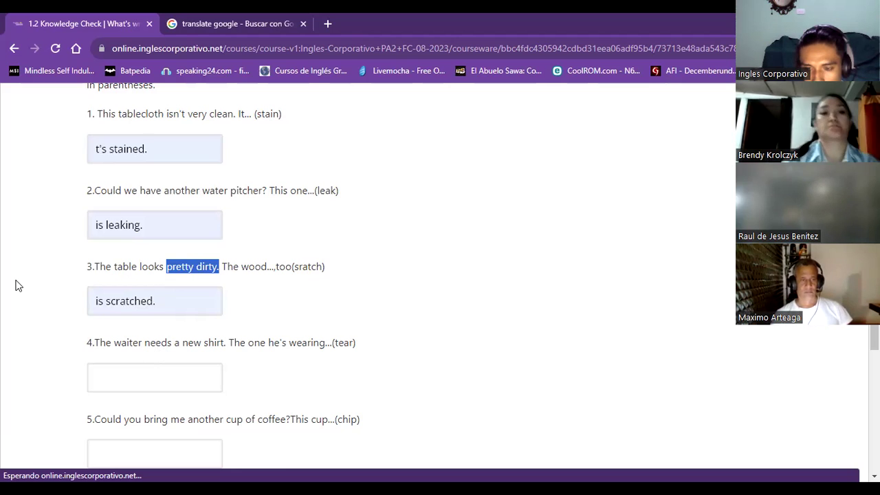
{"action": "left_click_drag", "start_coordinate": [92, 269], "coordinate": [221, 274]}
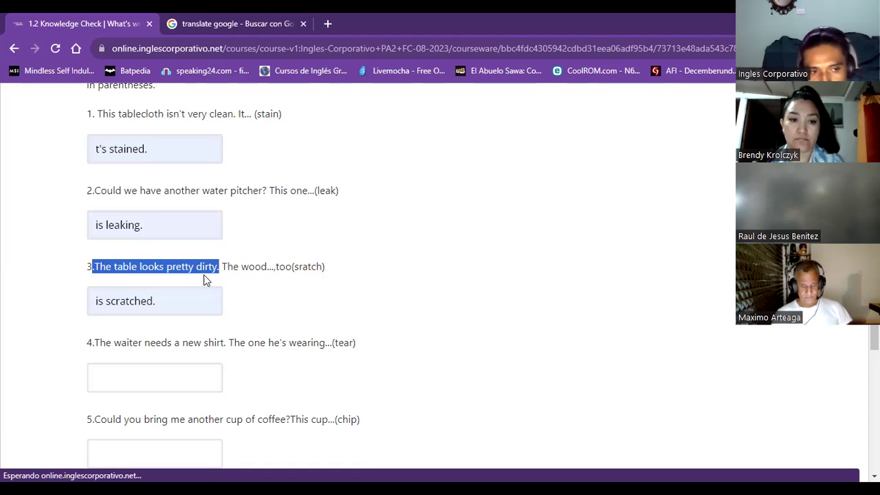
{"action": "left_click", "coordinate": [177, 281]}
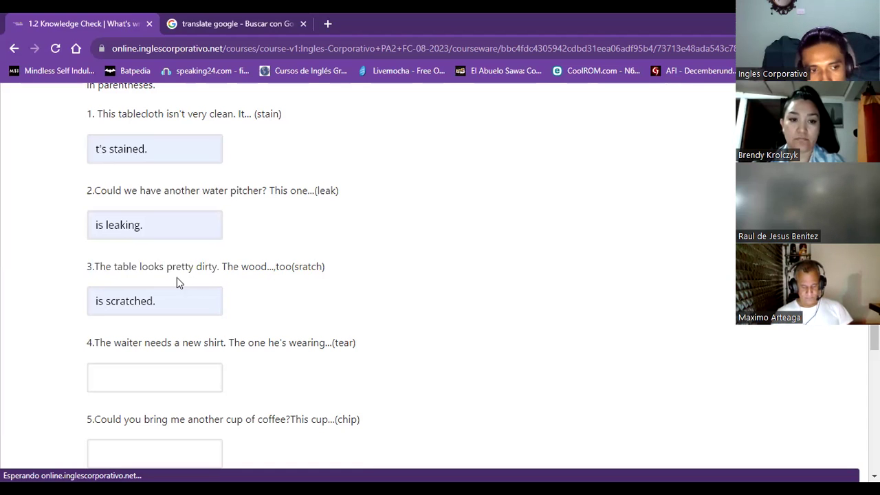
{"action": "left_click_drag", "start_coordinate": [97, 272], "coordinate": [212, 275]}
{"action": "left_click", "coordinate": [115, 280]}
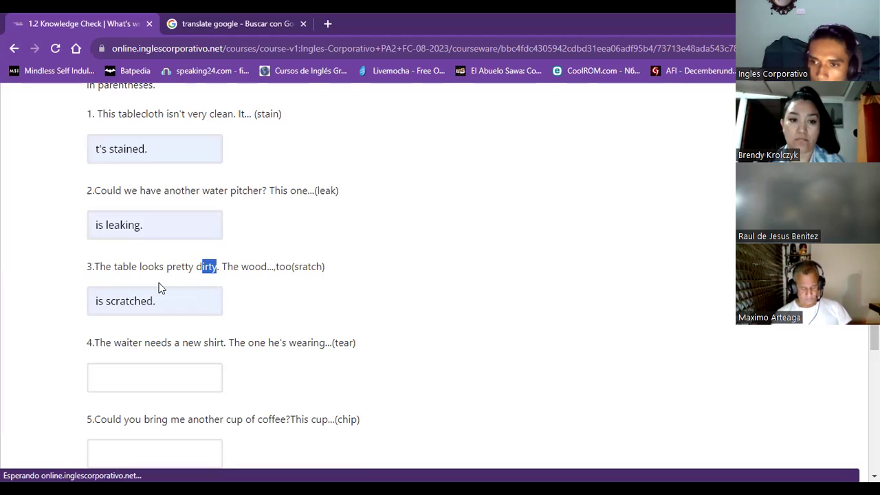
{"action": "left_click", "coordinate": [73, 280]}
{"action": "left_click", "coordinate": [98, 273]}
{"action": "left_click_drag", "start_coordinate": [98, 273], "coordinate": [144, 276]}
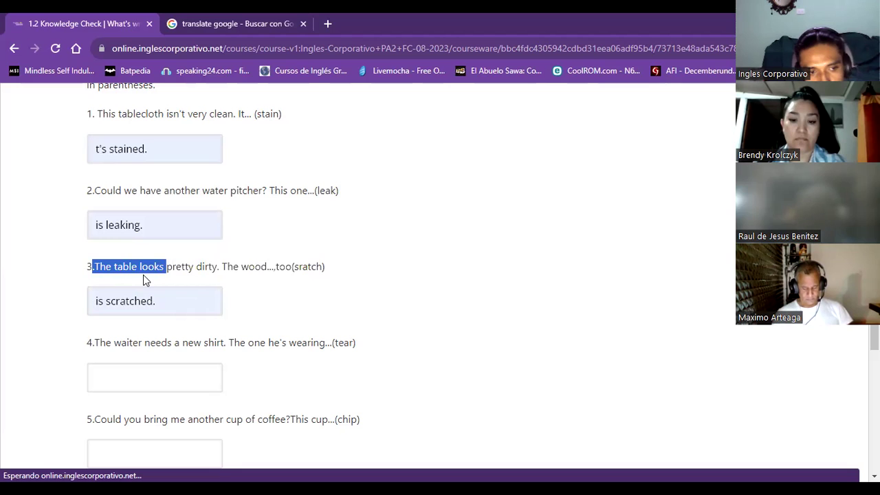
{"action": "left_click", "coordinate": [173, 278]}
{"action": "left_click_drag", "start_coordinate": [324, 268], "coordinate": [197, 273]}
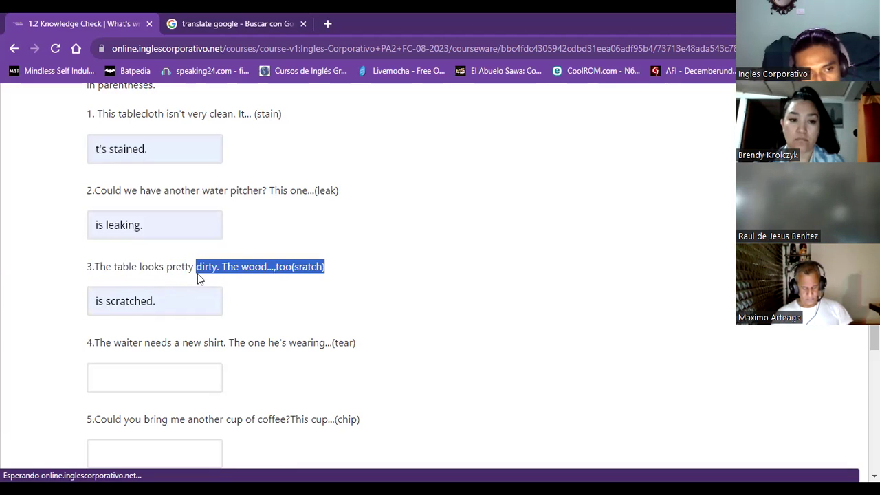
{"action": "left_click", "coordinate": [182, 278]}
Step: Answer question 4 about the waiter's shirt with "is torn." and question 5 about the cup with "is chipped."
{"action": "scroll", "coordinate": [220, 271], "scroll_direction": "down", "scroll_amount": 2}
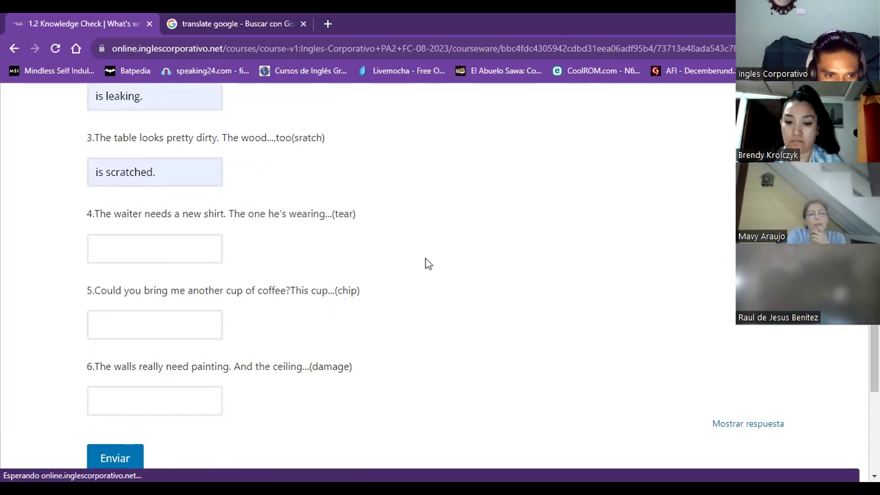
{"action": "left_click", "coordinate": [168, 253]}
{"action": "left_click", "coordinate": [172, 285]}
{"action": "left_click", "coordinate": [277, 258]}
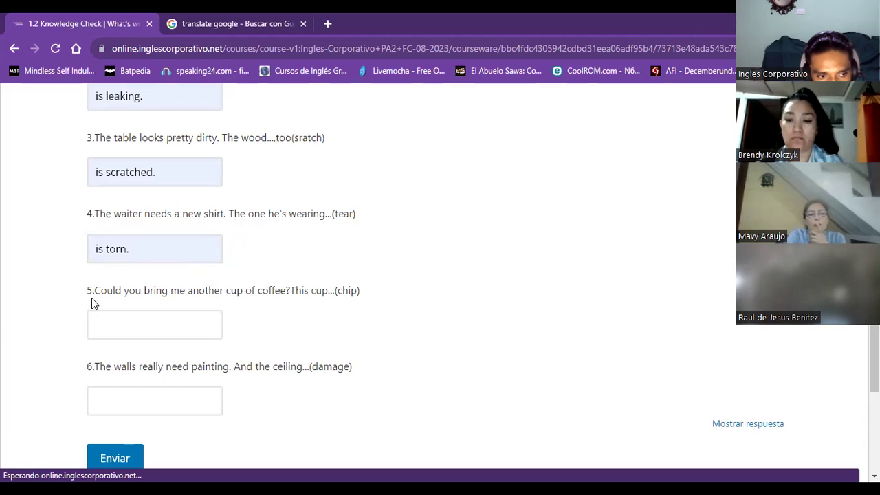
{"action": "left_click_drag", "start_coordinate": [94, 299], "coordinate": [369, 279]}
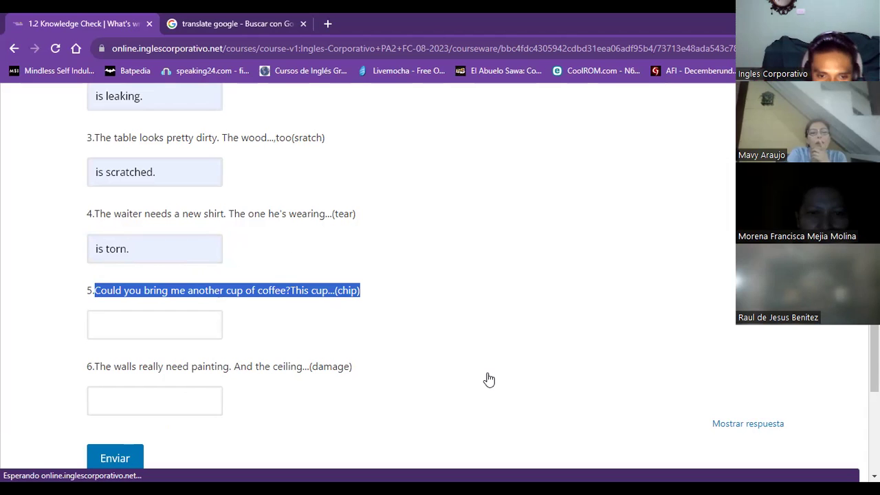
{"action": "left_click", "coordinate": [119, 323]}
{"action": "left_click", "coordinate": [191, 358]}
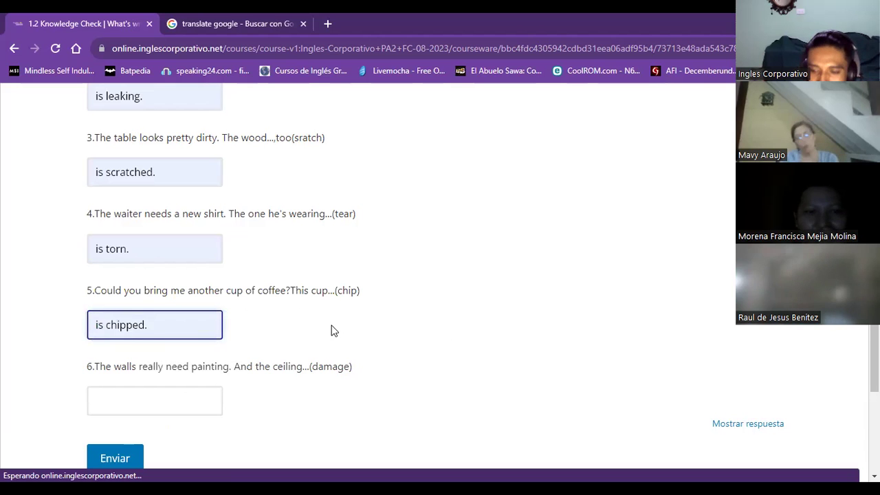
Step: Answer question 6 about the ceiling with "is damaged" and submit the Knowledge Check for grading
{"action": "scroll", "coordinate": [331, 331], "scroll_direction": "down", "scroll_amount": 1}
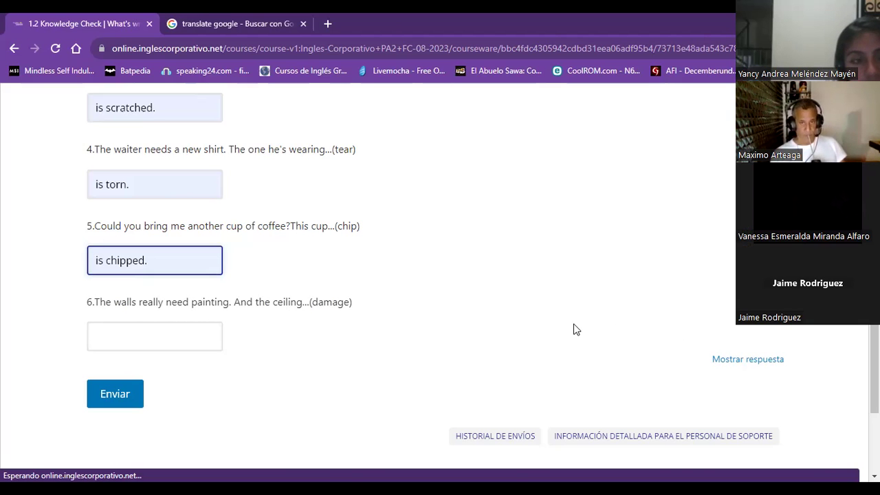
{"action": "left_click", "coordinate": [344, 362]}
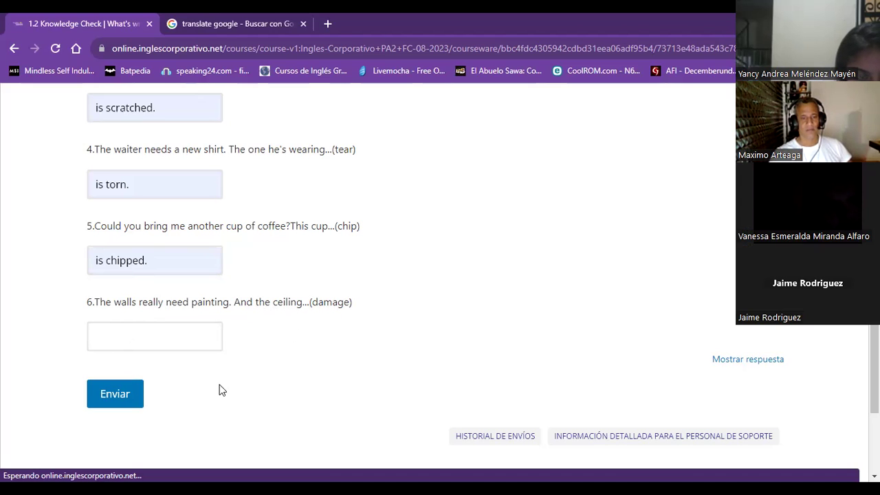
{"action": "left_click", "coordinate": [172, 338]}
{"action": "left_click", "coordinate": [172, 370]}
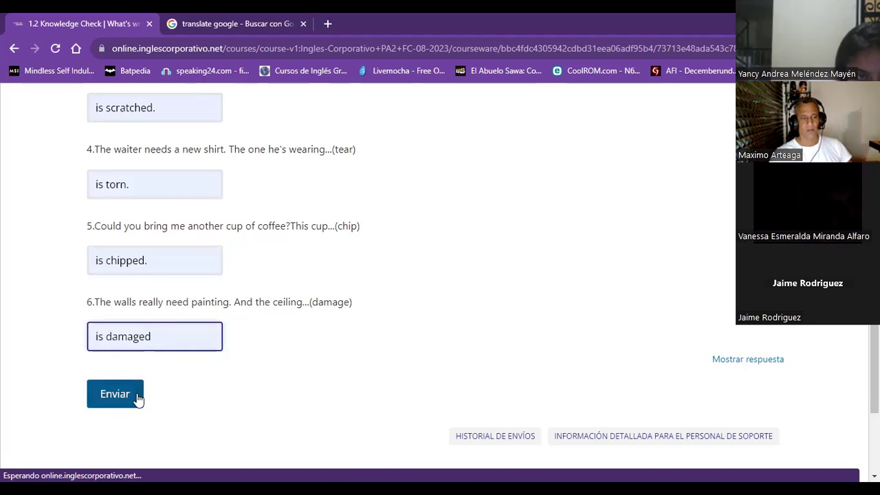
{"action": "left_click", "coordinate": [137, 396]}
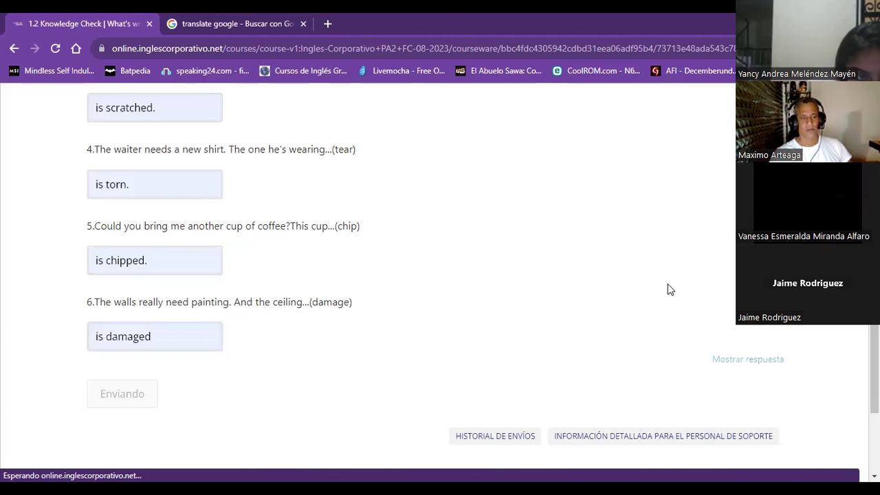
Step: Correct the answer to question 1 to "It's stained." and resubmit the Knowledge Check
{"action": "scroll", "coordinate": [404, 290], "scroll_direction": "up", "scroll_amount": 6}
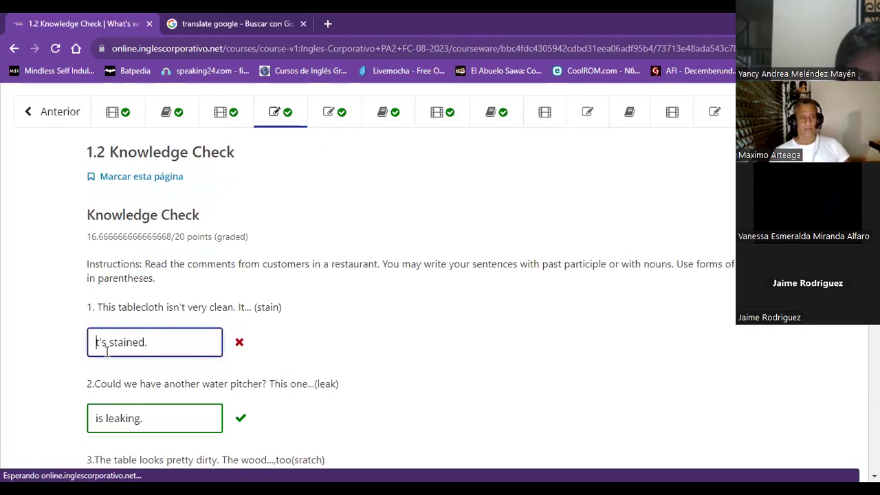
{"action": "left_click", "coordinate": [106, 352]}
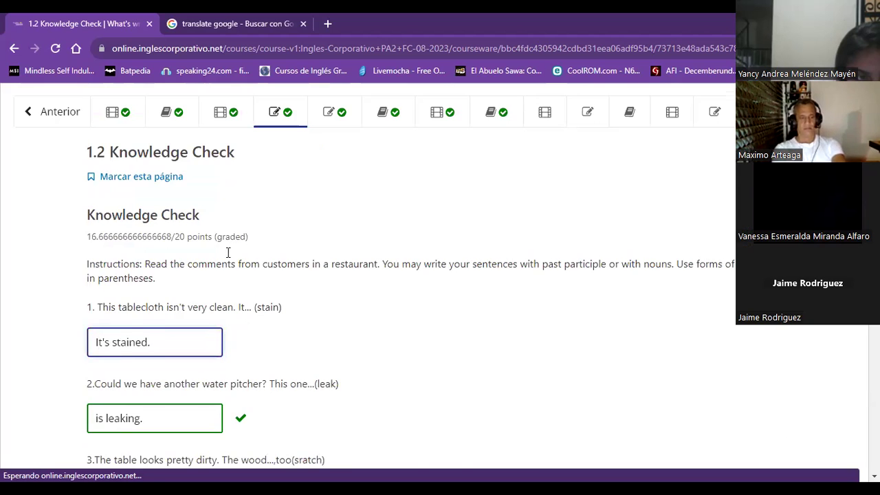
{"action": "scroll", "coordinate": [234, 289], "scroll_direction": "down", "scroll_amount": 8}
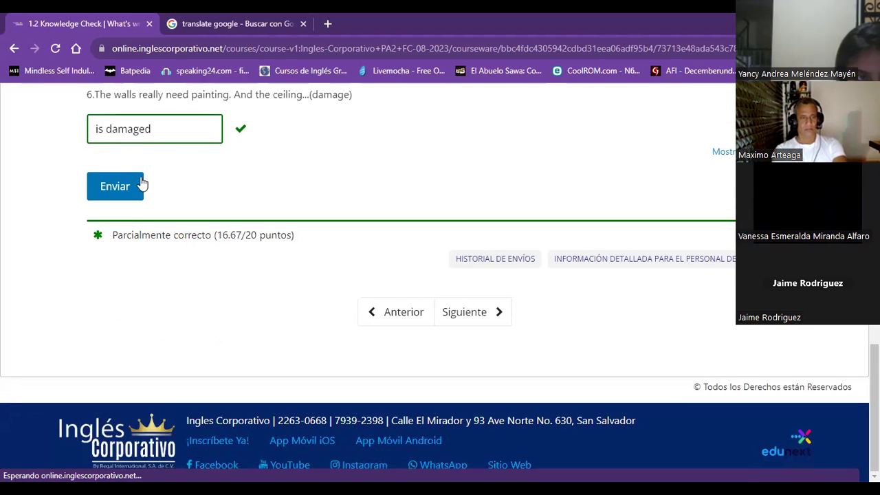
{"action": "left_click", "coordinate": [116, 183]}
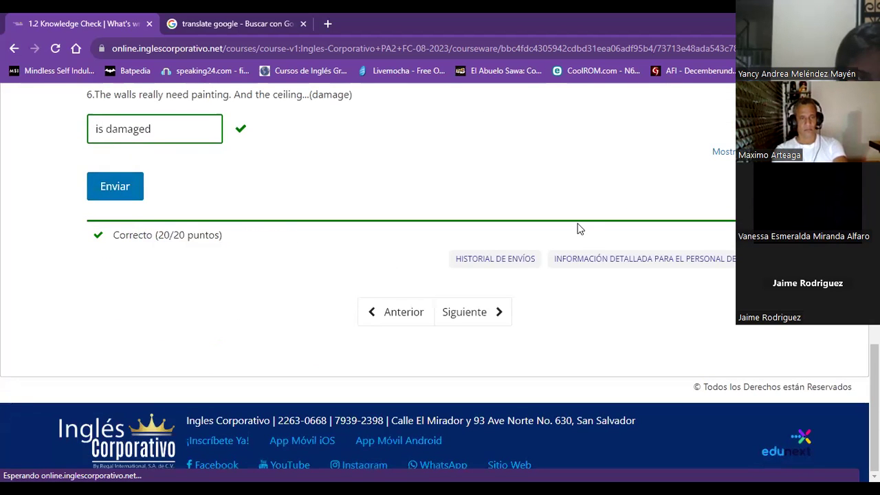
{"action": "scroll", "coordinate": [479, 250], "scroll_direction": "up", "scroll_amount": 7}
{"action": "scroll", "coordinate": [480, 250], "scroll_direction": "down", "scroll_amount": 3}
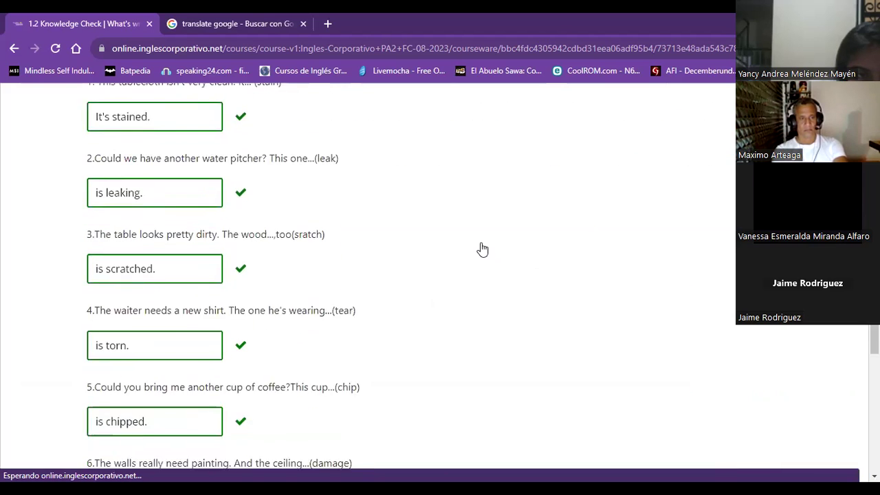
{"action": "scroll", "coordinate": [482, 248], "scroll_direction": "up", "scroll_amount": 3}
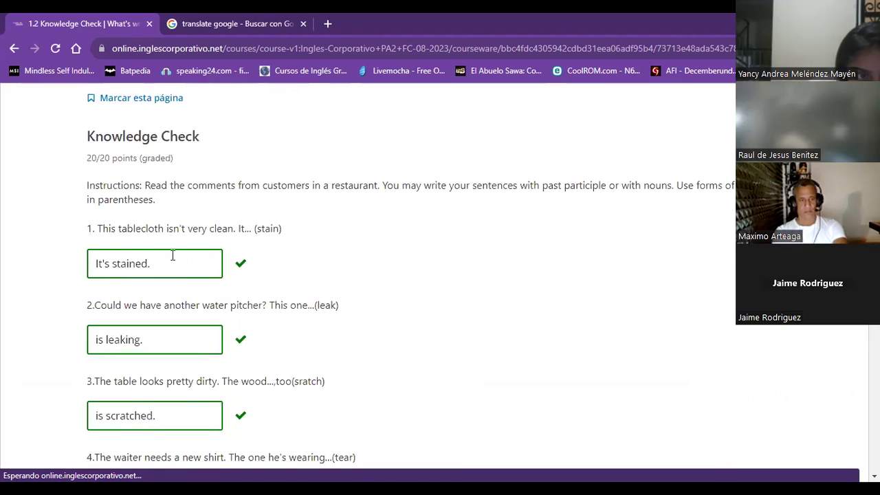
{"action": "scroll", "coordinate": [336, 257], "scroll_direction": "up", "scroll_amount": 3}
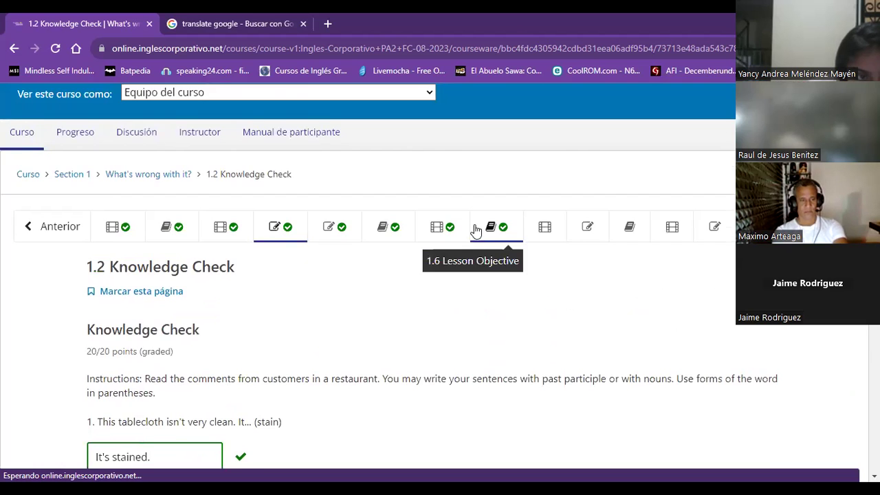
Step: Examine the accepted answers shown for question 1 of the Knowledge Check, highlighting "It's stained."
{"action": "scroll", "coordinate": [474, 229], "scroll_direction": "down", "scroll_amount": 1}
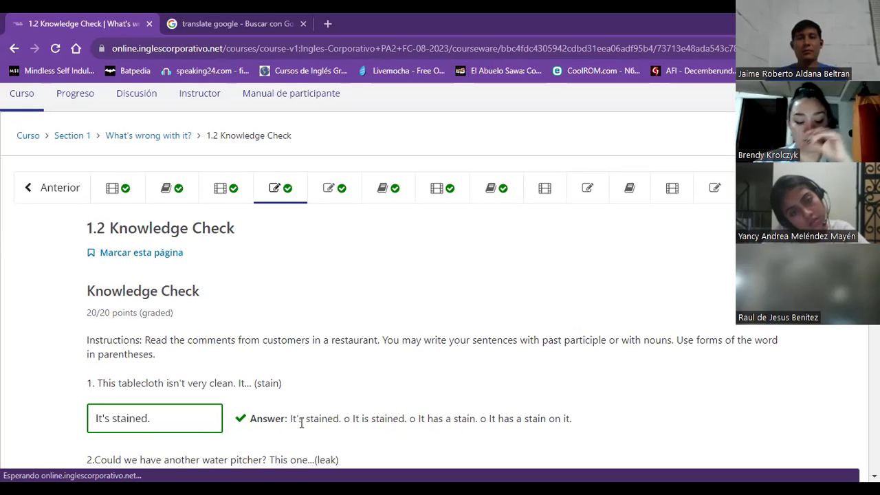
{"action": "left_click_drag", "start_coordinate": [289, 420], "coordinate": [342, 425]}
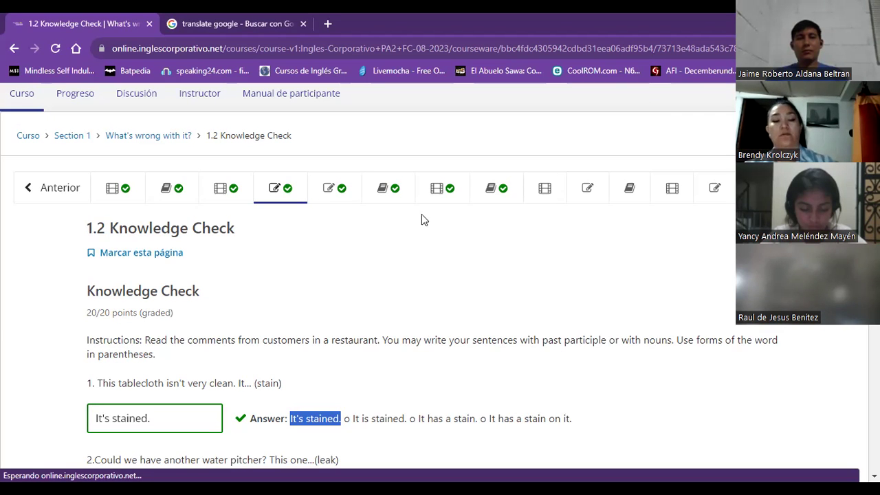
Step: Open the 1.3 Listening exercise and look over its instructions, audio player and first item field
{"action": "left_click", "coordinate": [333, 192]}
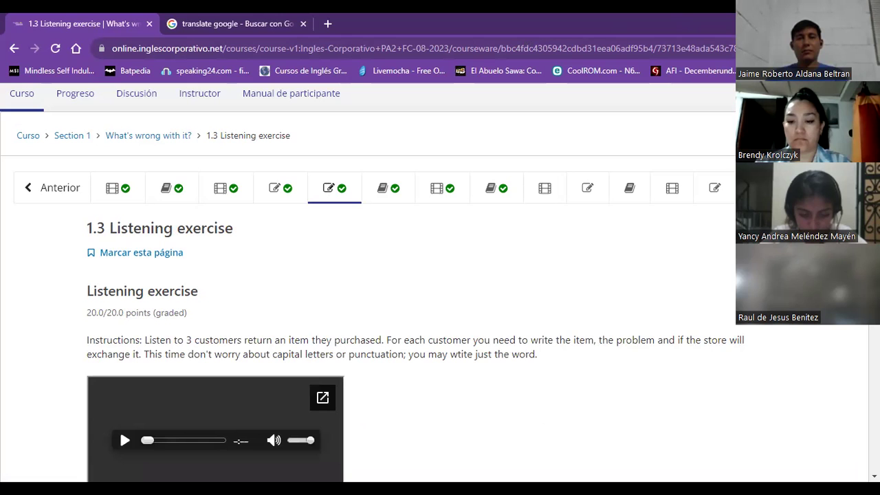
{"action": "scroll", "coordinate": [383, 302], "scroll_direction": "down", "scroll_amount": 2}
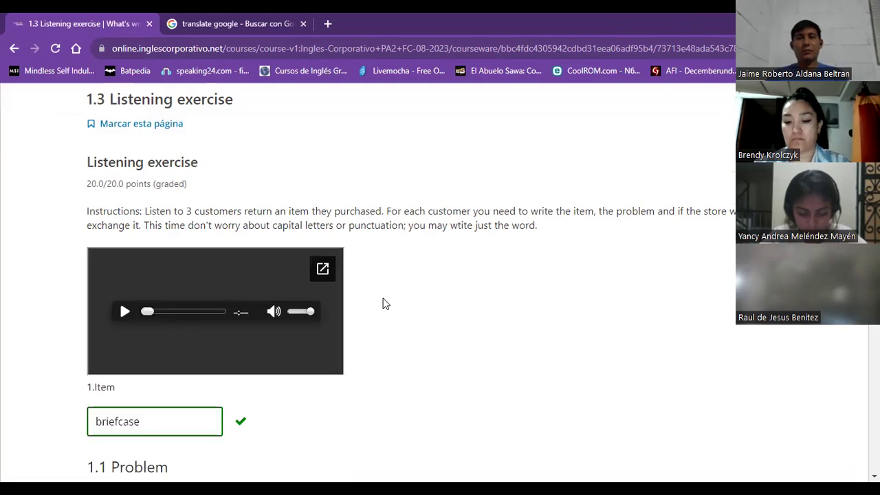
{"action": "scroll", "coordinate": [387, 303], "scroll_direction": "up", "scroll_amount": 1}
{"action": "scroll", "coordinate": [387, 303], "scroll_direction": "up", "scroll_amount": 2}
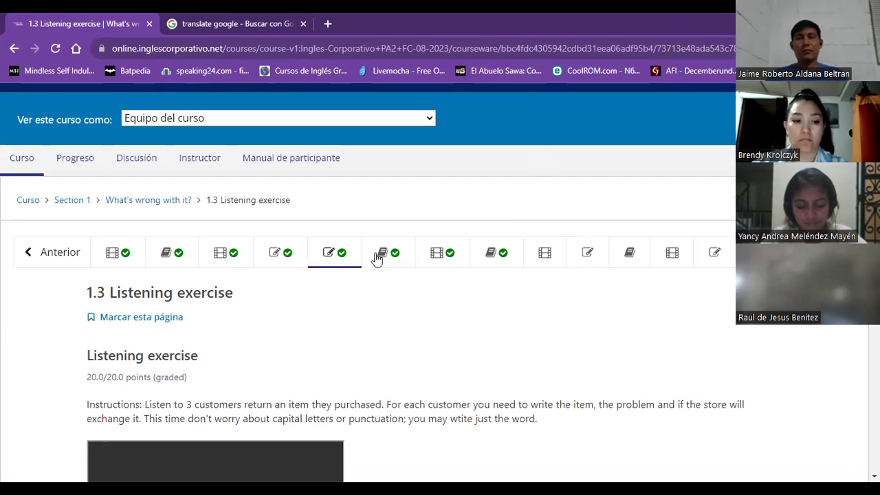
{"action": "scroll", "coordinate": [365, 241], "scroll_direction": "down", "scroll_amount": 2}
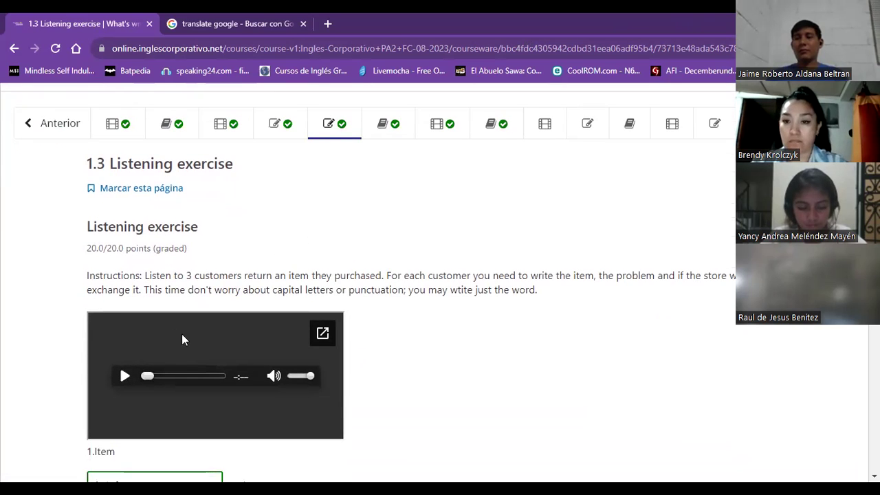